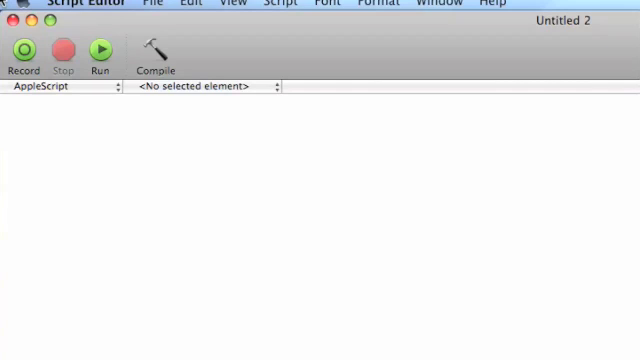
pyautogui.write('eet ')
pyautogui.write('sam')
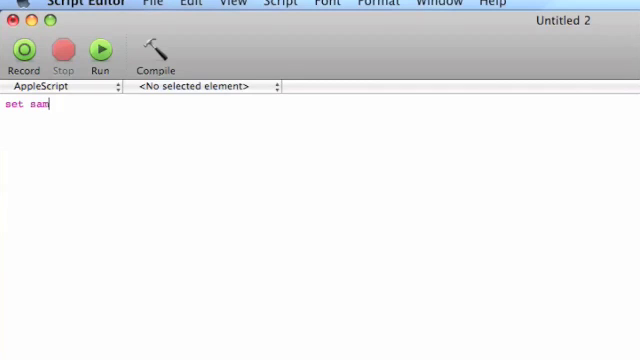
pyautogui.write('pass to ')
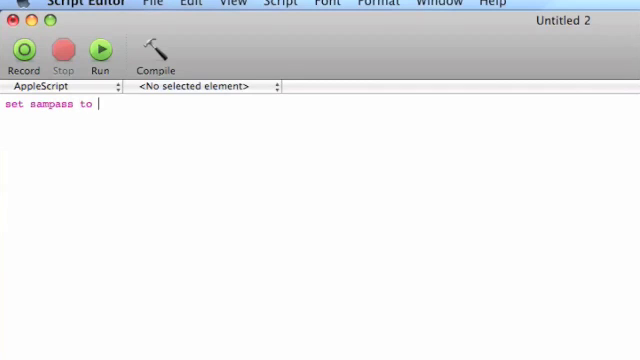
pyautogui.write('"1234')
pyautogui.write('"')
# - Start a new line below the sampass "1234" line for the username dialog
pyautogui.press('Return')
pyautogui.write('set ')
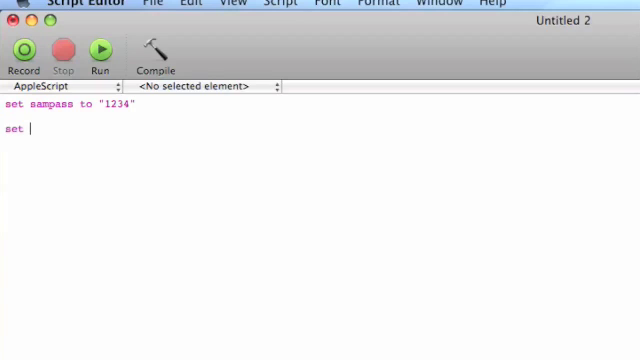
pyautogui.write('x to t')
pyautogui.write('ext re')
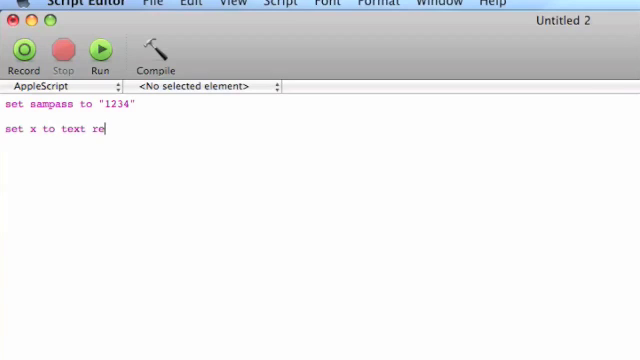
pyautogui.write('turned ')
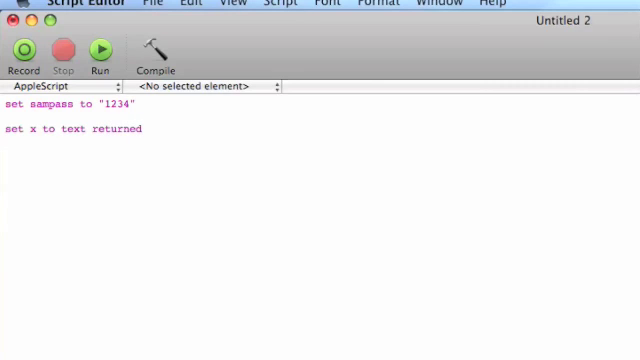
pyautogui.write('of ')
pyautogui.write('(dis')
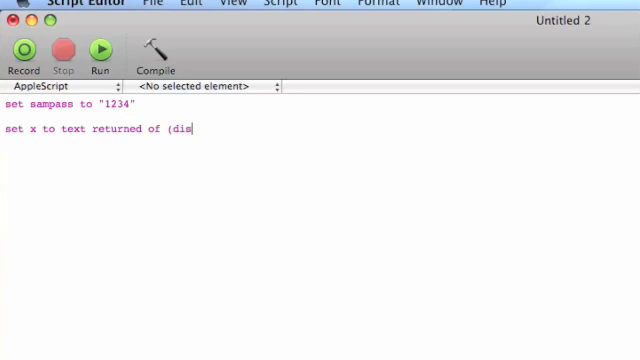
pyautogui.write('play dia')
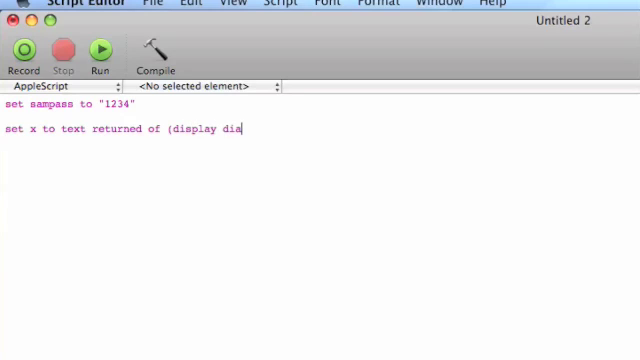
pyautogui.write('log')
pyautogui.write(' "E')
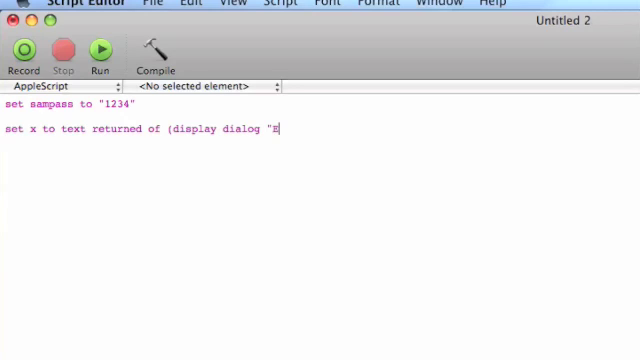
pyautogui.write('nter your ')
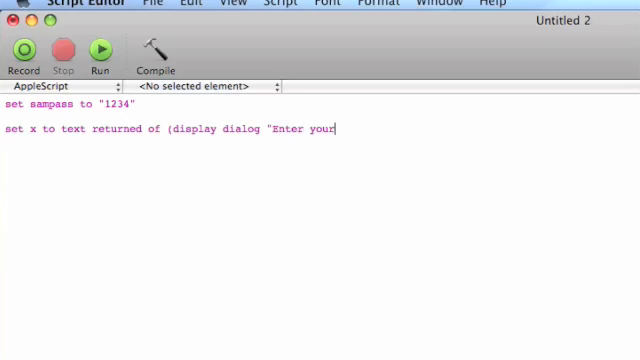
pyautogui.write('user')
pyautogui.write('name here')
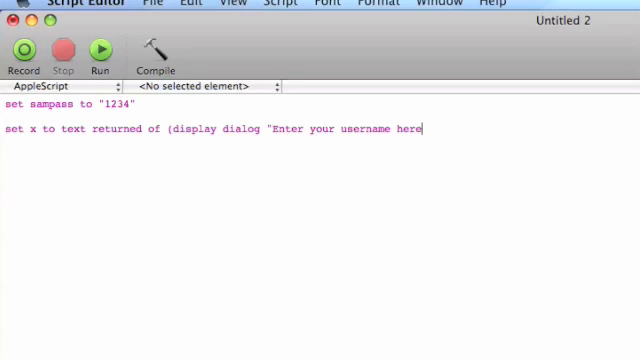
pyautogui.write('" de')
pyautogui.write('fault answer ')
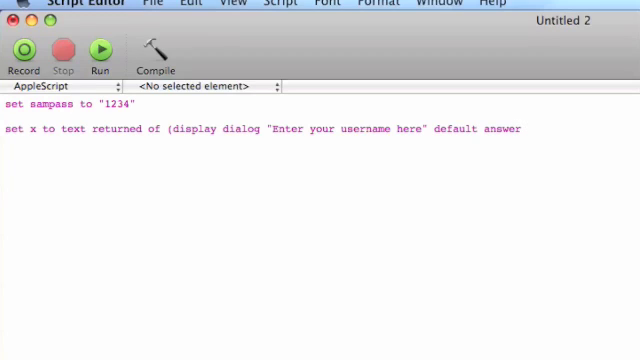
pyautogui.write('"E')
pyautogui.write('G:J')
pyautogui.write('OHN')
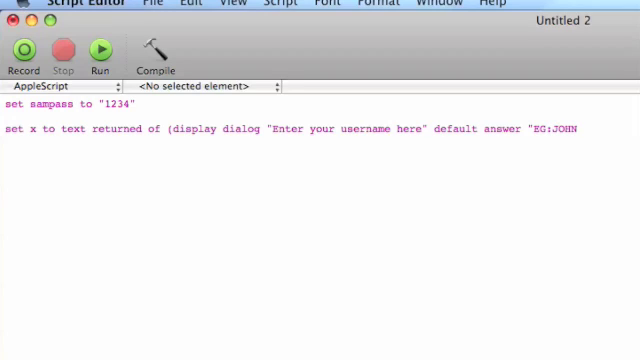
pyautogui.write('"')
pyautogui.write(' butt')
pyautogui.write('ons')
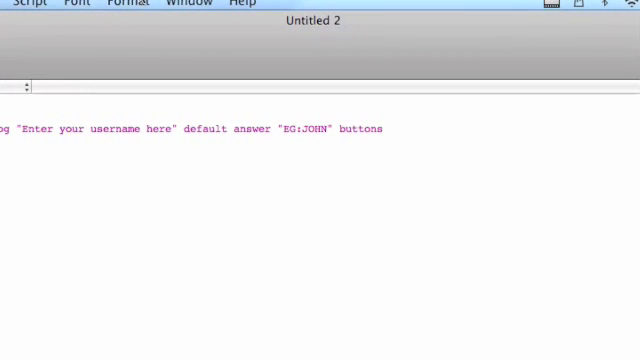
pyautogui.write('{')
pyautogui.write('"con')
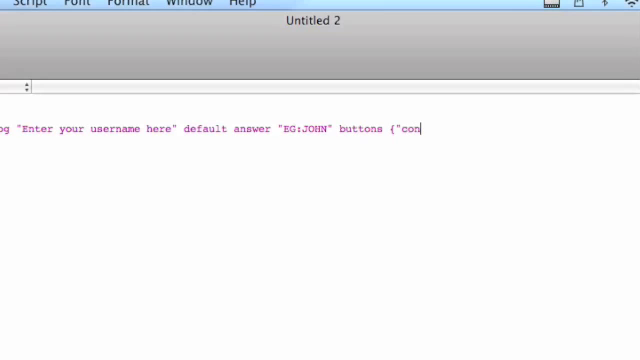
pyautogui.write('tin')
pyautogui.write('ue')
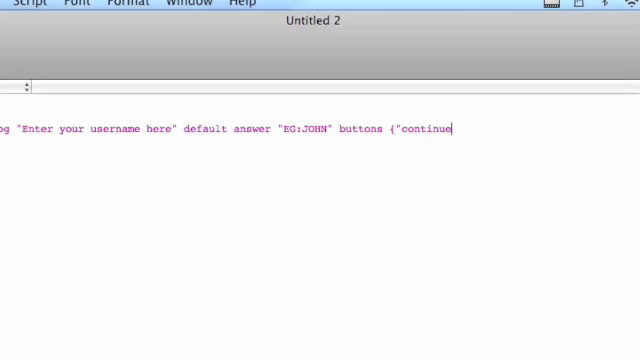
pyautogui.write('"} ')
pyautogui.write('default ')
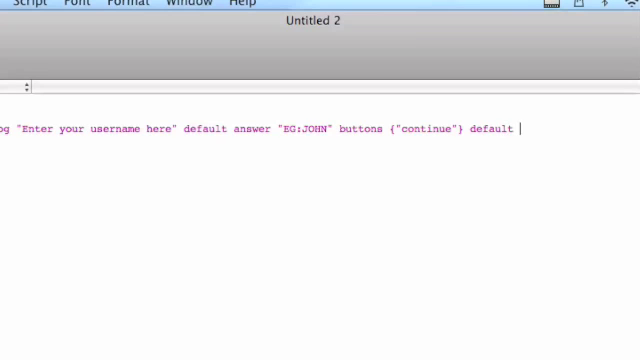
pyautogui.write('bu')
pyautogui.write('tton 1')
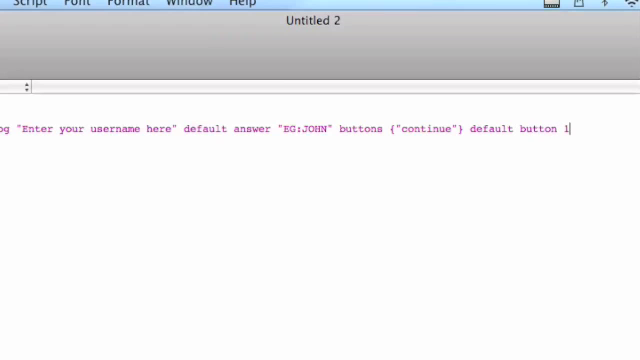
pyautogui.write(')')
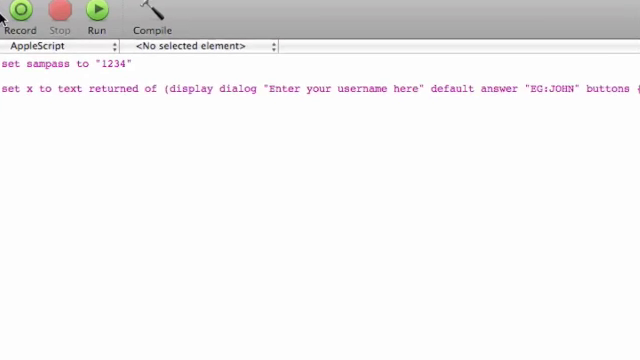
# - Compile and run the script, clear the EG:JOHN answer and dismiss the username prompt
pyautogui.click(152, 14)
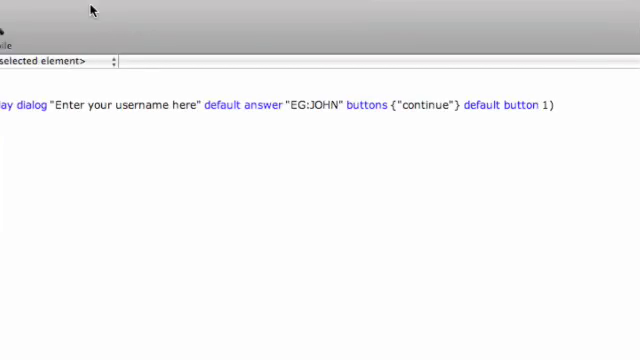
pyautogui.click(44, 17)
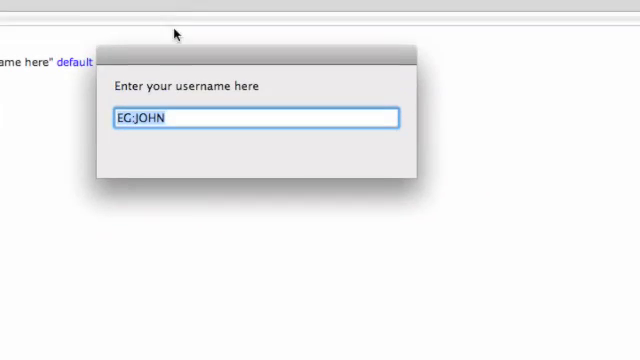
pyautogui.press('BackSpace')
pyautogui.press('Return')
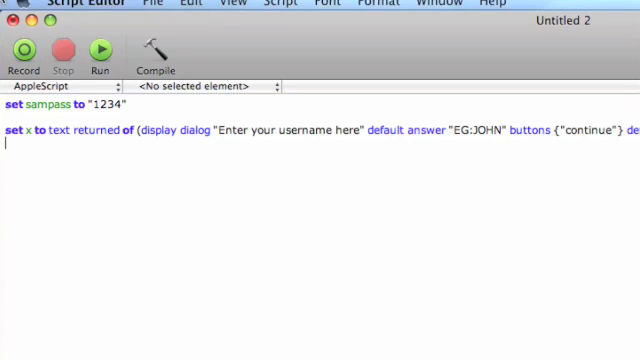
pyautogui.write('ignorin')
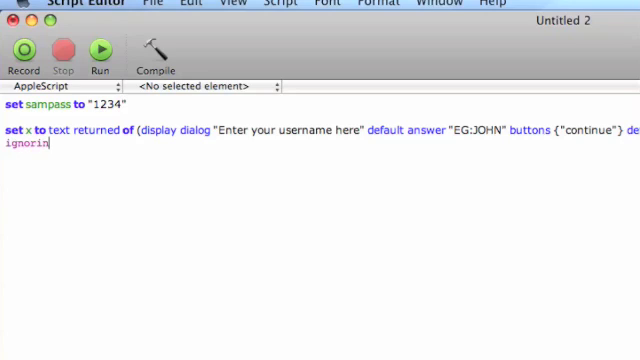
pyautogui.write('g case')
# - Start a new line after ignoring case for the ignoring white space line
pyautogui.press('Return')
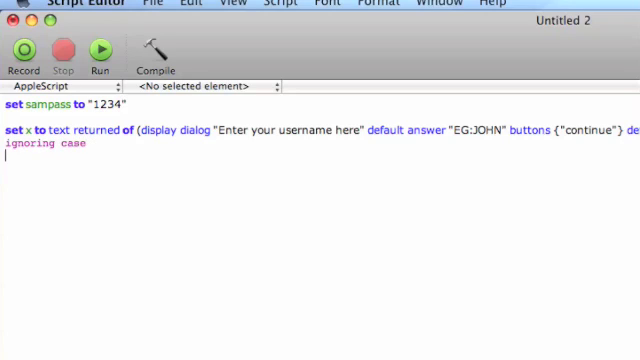
pyautogui.write('ignoring wh')
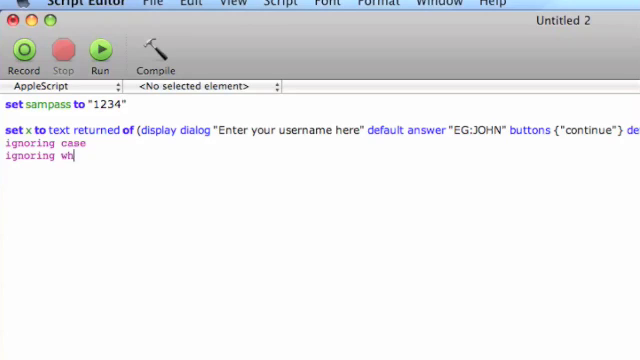
pyautogui.write('ite spa')
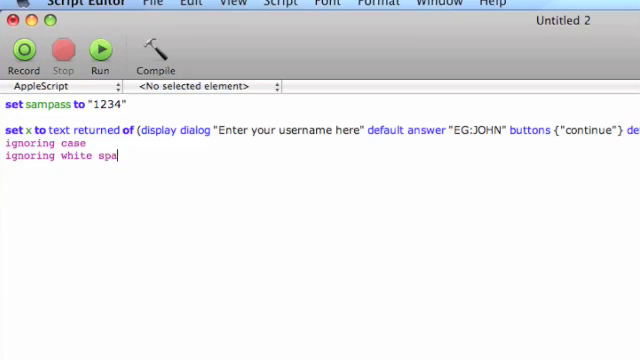
pyautogui.write('ce')
pyautogui.write('if x')
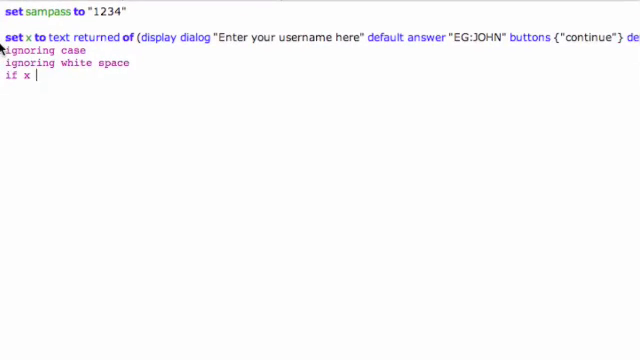
pyautogui.write('= ')
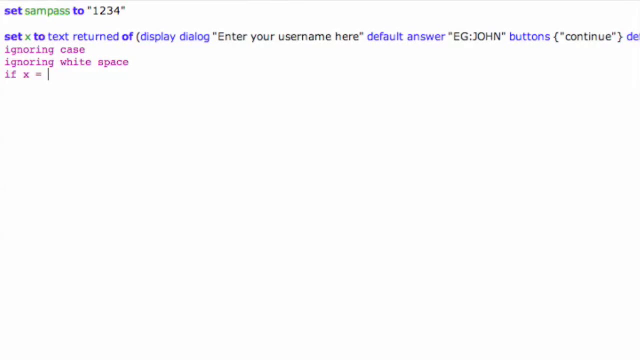
pyautogui.write('"sam')
pyautogui.write('" ')
pyautogui.write('t')
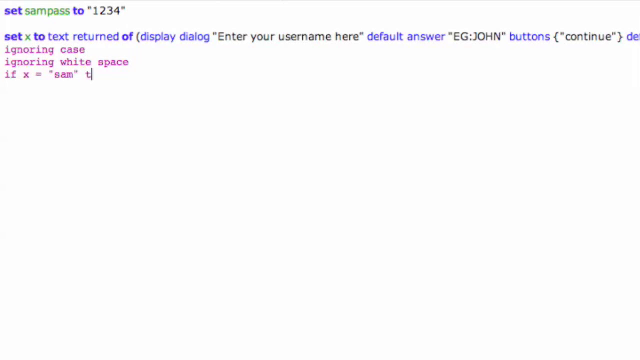
pyautogui.write('hen')
# - Start a new line below the if x = "sam" then condition
pyautogui.press('Return')
pyautogui.write('s')
pyautogui.write('et z')
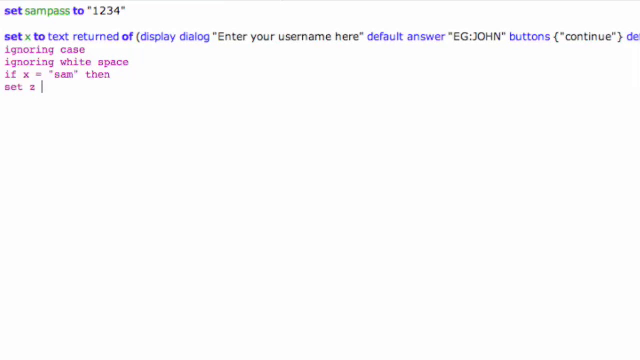
pyautogui.write(' ti text')
# - Erase mistyped characters on the set z to text returned line
pyautogui.press('BackSpace')
pyautogui.press('BackSpace')
pyautogui.press('BackSpace')
pyautogui.press('BackSpace')
pyautogui.write('o tetx re')
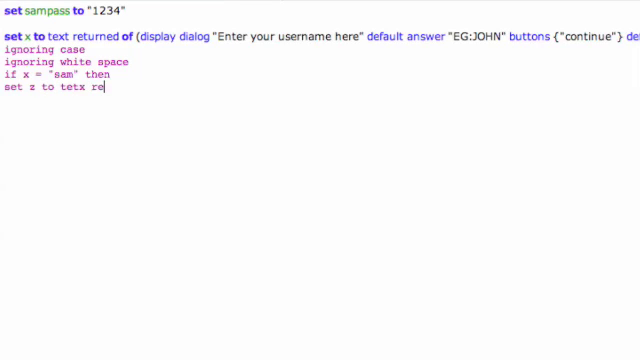
pyautogui.press('BackSpace')
pyautogui.press('BackSpace')
pyautogui.press('BackSpace')
pyautogui.press('BackSpace')
pyautogui.press('BackSpace')
pyautogui.write('ext ')
pyautogui.write('retu')
pyautogui.write('rned of ')
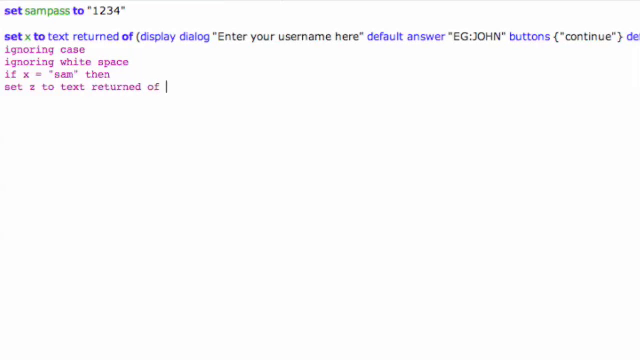
pyautogui.write('(')
pyautogui.write('displa')
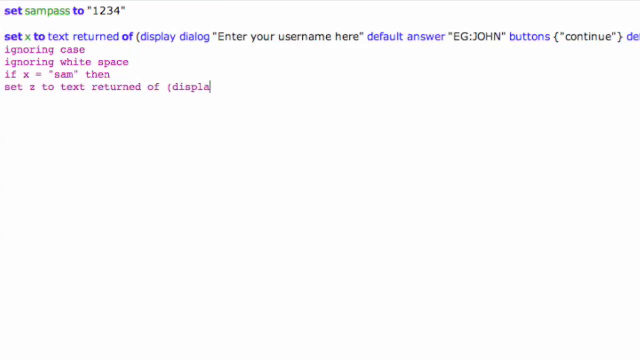
pyautogui.write('y dialog')
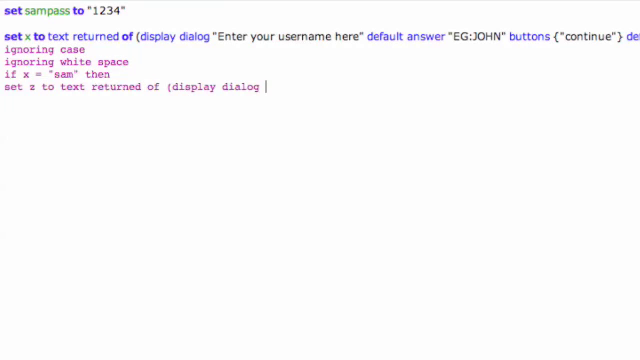
pyautogui.write('"Enter ')
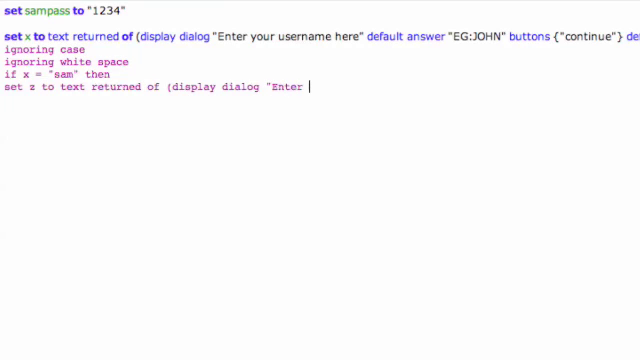
pyautogui.write('your passw')
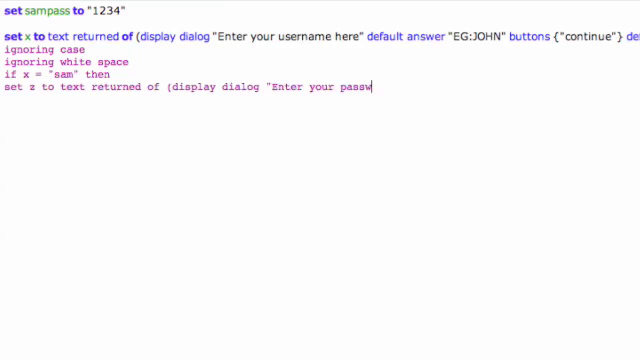
pyautogui.write('ord here, ')
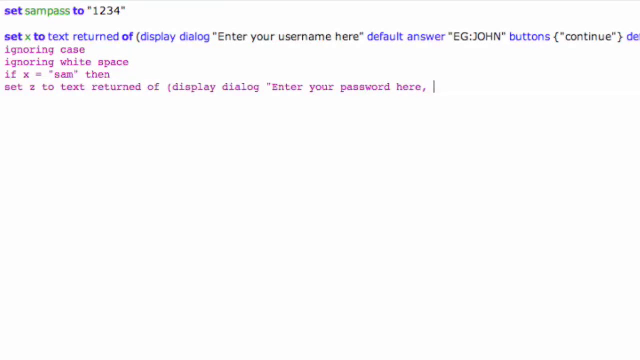
pyautogui.write('sam')
pyautogui.write('"')
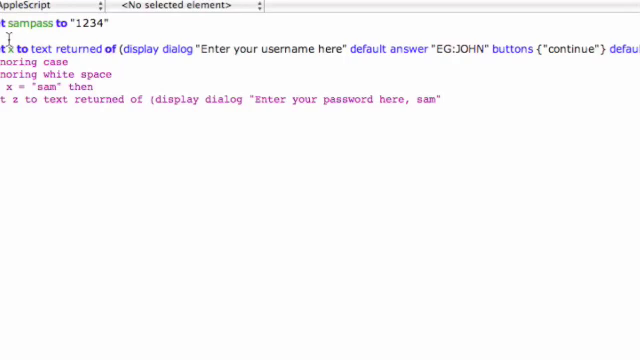
pyautogui.write(' de')
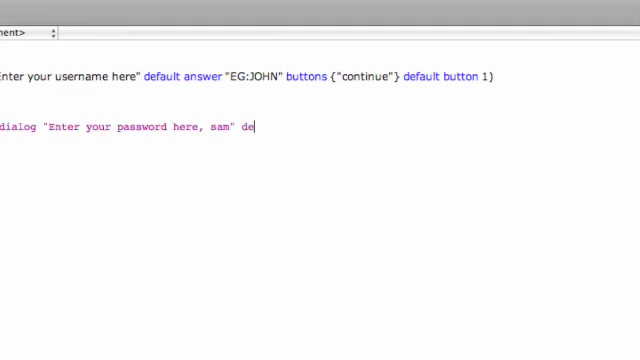
pyautogui.write('fault ')
pyautogui.write('answer ')
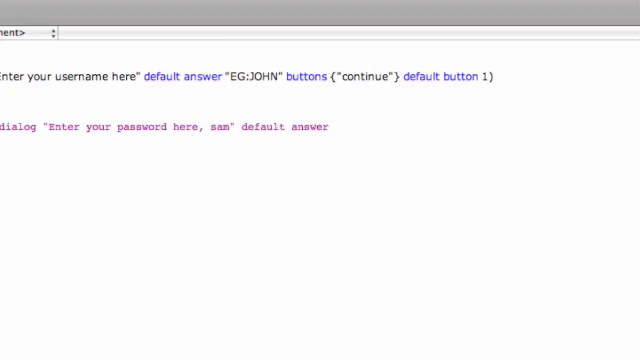
pyautogui.write('"')
pyautogui.write('************')
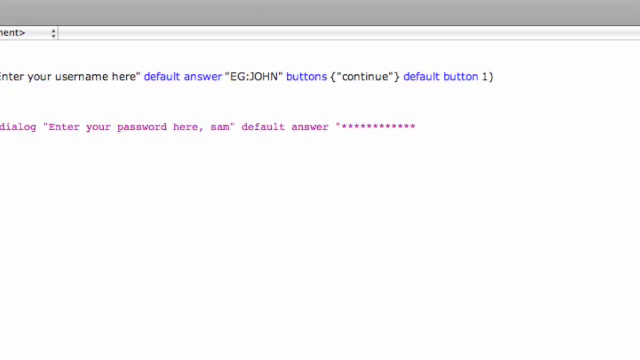
pyautogui.write('"')
pyautogui.write(' button')
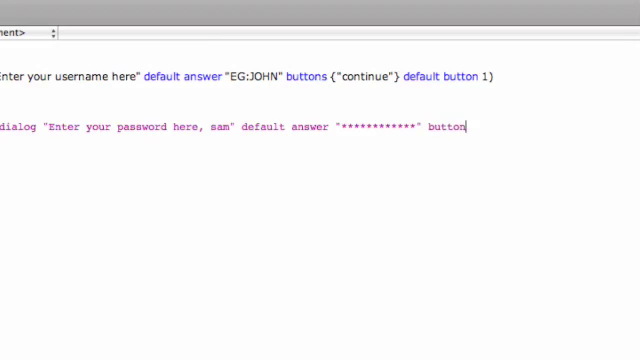
pyautogui.write('s ')
pyautogui.write('{login')
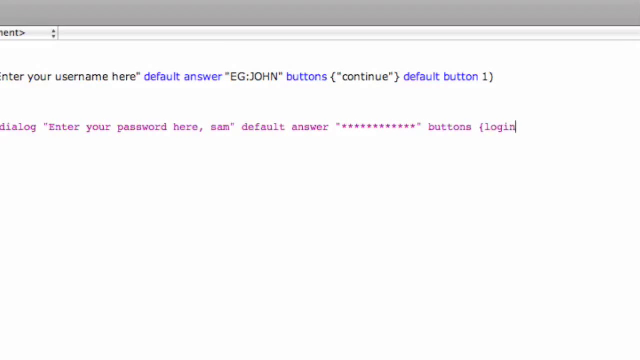
pyautogui.write('"')
# - Add the missing opening quote so the buttons list reads {"login"}
pyautogui.press('Left')
pyautogui.press('Left')
pyautogui.press('Left')
pyautogui.press('Left')
pyautogui.press('Left')
pyautogui.write('"')
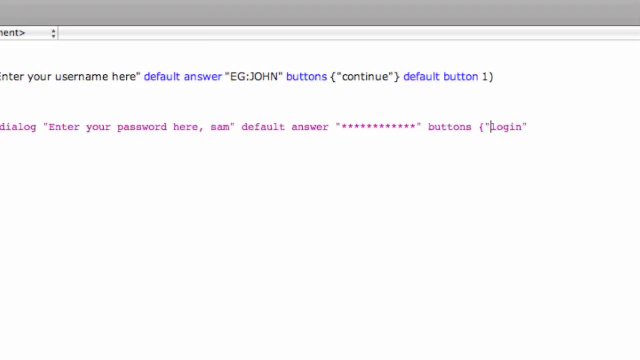
pyautogui.press('Right')
pyautogui.press('Right')
pyautogui.press('Right')
pyautogui.press('Right')
pyautogui.press('Right')
pyautogui.write('}')
pyautogui.write(' default')
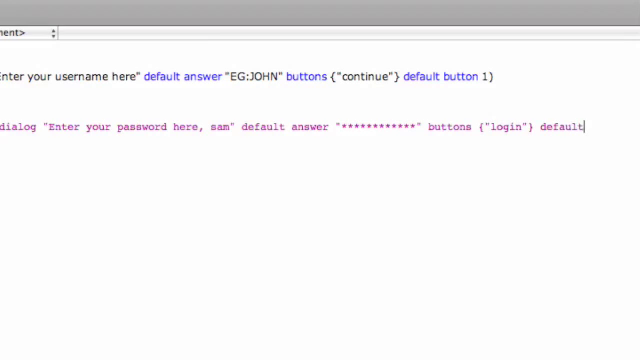
pyautogui.write(' butt')
pyautogui.write('on 1')
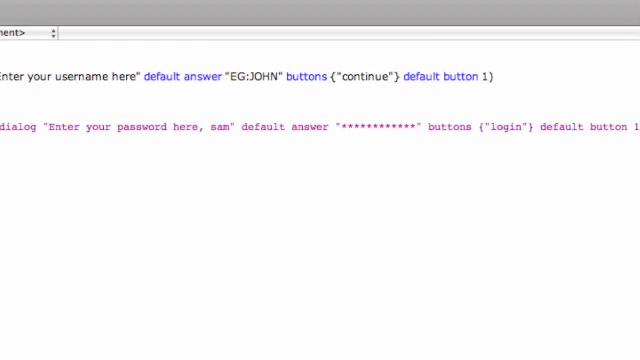
pyautogui.click(53, 15)
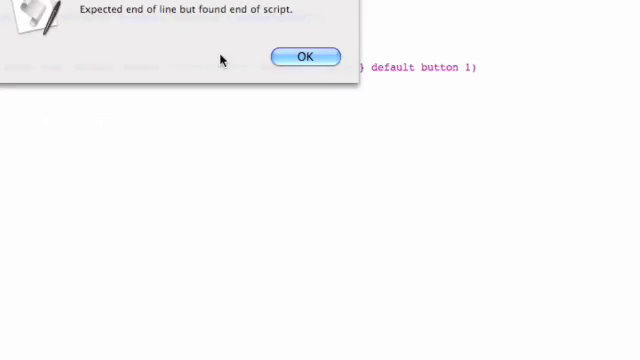
pyautogui.click(283, 60)
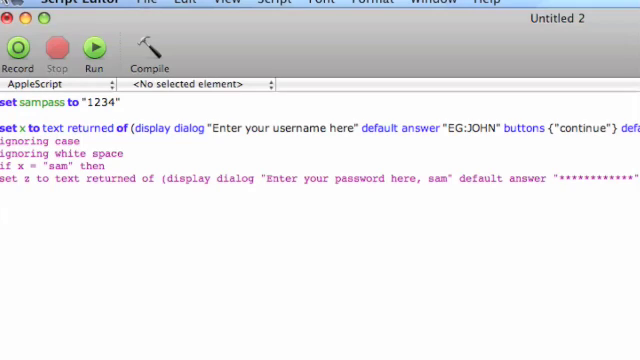
pyautogui.write('if z ')
pyautogui.write('=')
pyautogui.write('sampass')
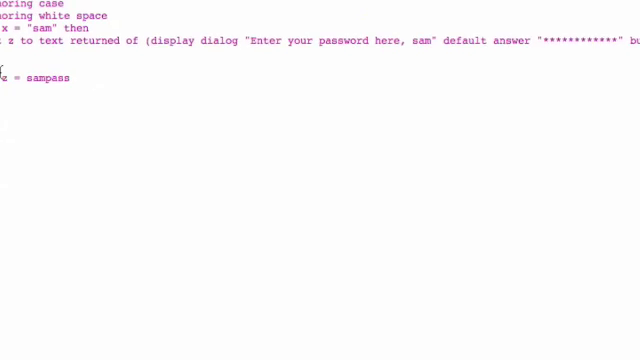
pyautogui.write('if')
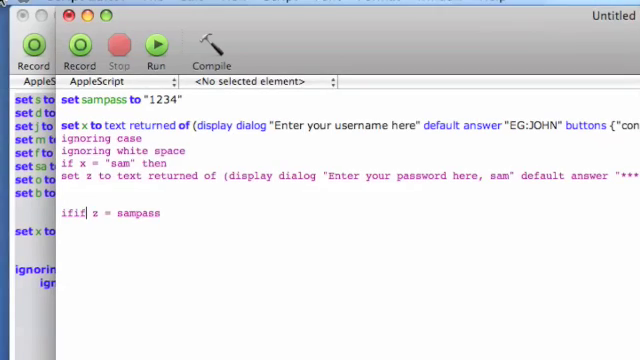
# - Fix the check to read if z = sampass then and start new lines beneath it
pyautogui.press('BackSpace')
pyautogui.press('BackSpace')
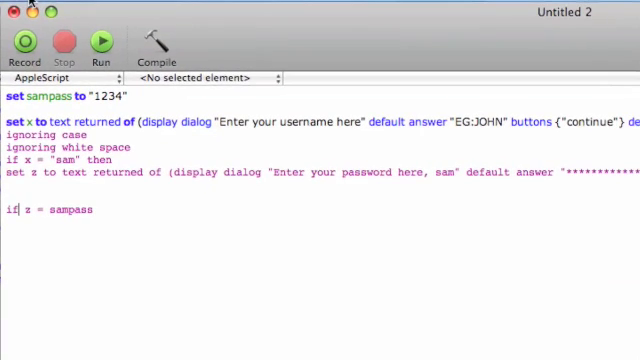
pyautogui.press('Right')
pyautogui.press('Right')
pyautogui.press('Right')
pyautogui.press('Right')
pyautogui.press('Right')
pyautogui.press('Right')
pyautogui.press('Right')
pyautogui.press('Right')
pyautogui.press('Right')
pyautogui.press('Right')
pyautogui.press('Right')
pyautogui.press('Right')
pyautogui.write('then')
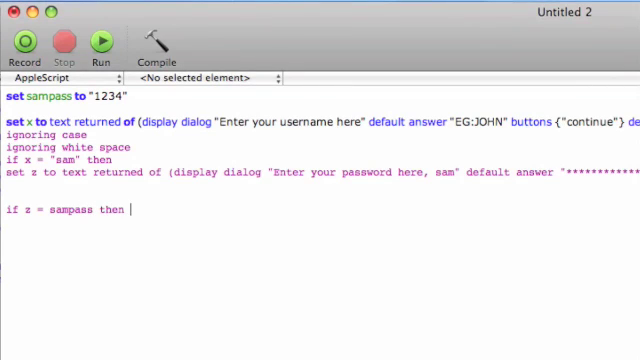
pyautogui.press('Return')
pyautogui.press('Return')
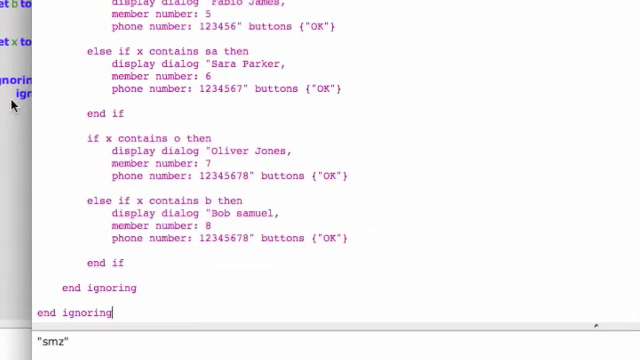
# - Lay out the else branch with the hacker warning say line and two end if lines
pyautogui.press('Return')
pyautogui.press('Return')
pyautogui.press('Return')
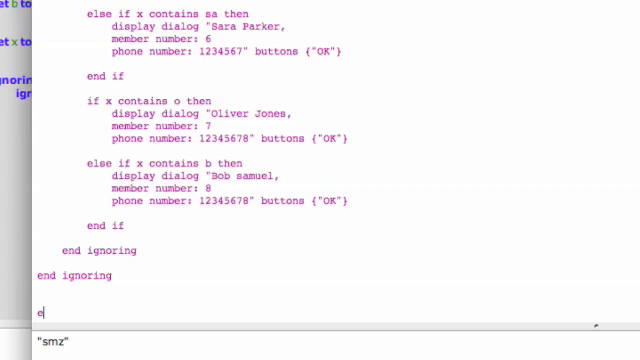
pyautogui.write('lse if')
pyautogui.press('Return')
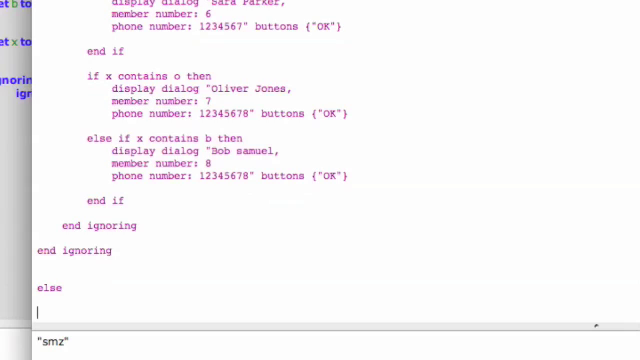
pyautogui.write('say "')
pyautogui.write('you wi')
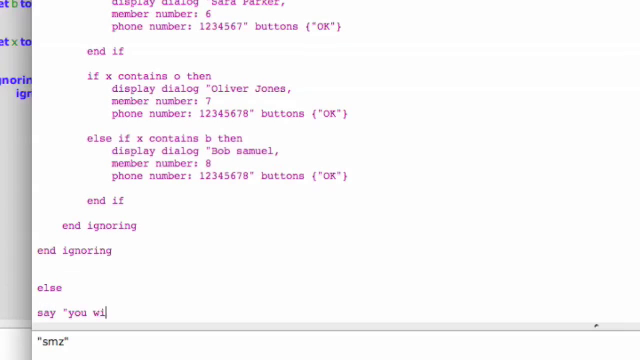
pyautogui.write('ll not get ')
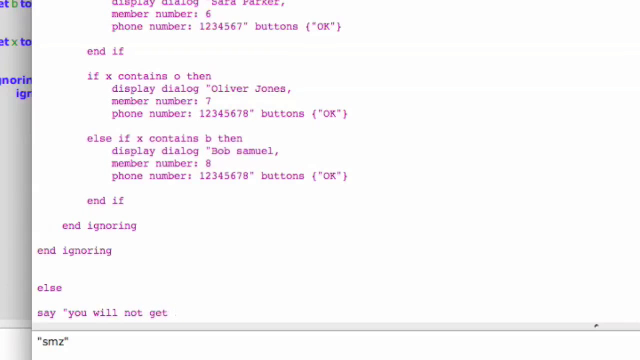
pyautogui.write('in here')
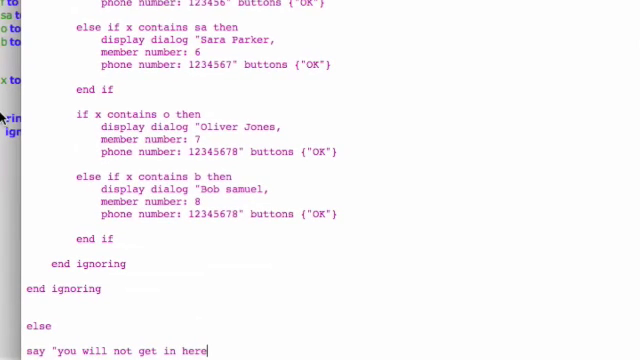
pyautogui.write(', hac')
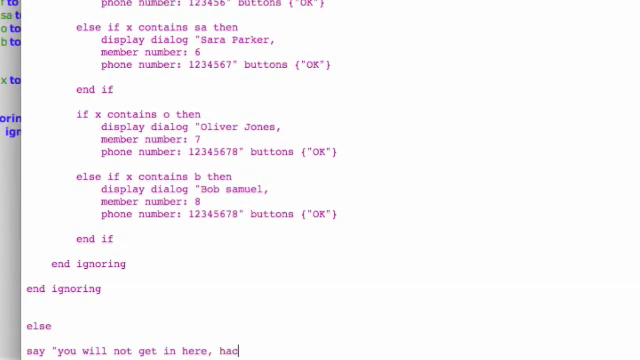
pyautogui.write('ker!!!"')
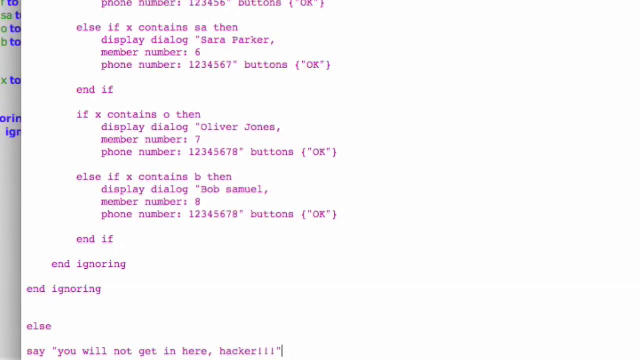
pyautogui.press('Return')
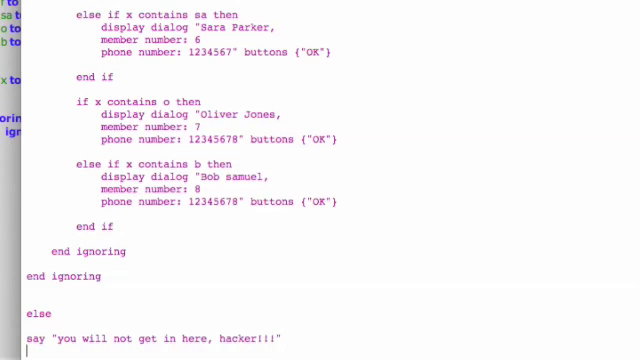
pyautogui.press('Return')
pyautogui.write('nd if')
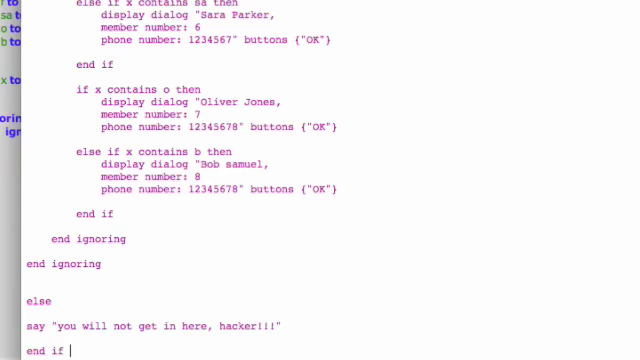
pyautogui.press('Return')
pyautogui.write('end if')
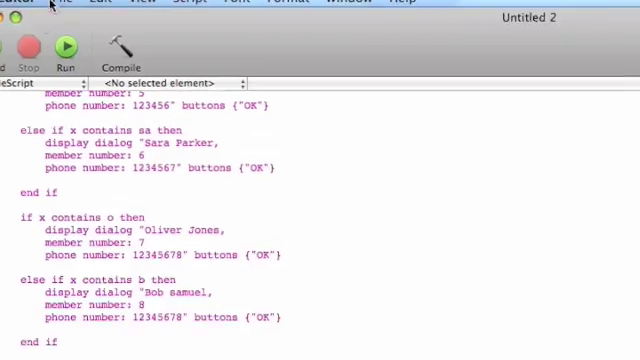
pyautogui.scroll(5, 32, 75)
pyautogui.scroll(10, 38, 72)
pyautogui.scroll(8, 29, 80)
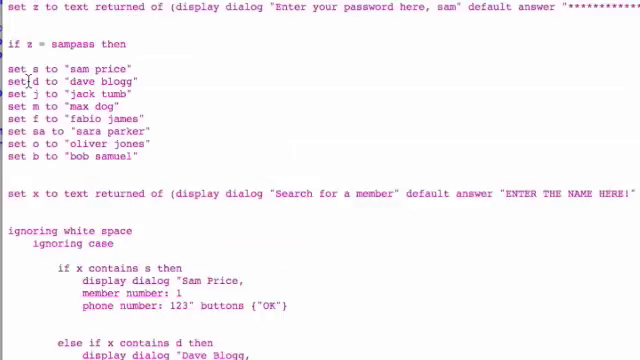
pyautogui.scroll(-5, 26, 121)
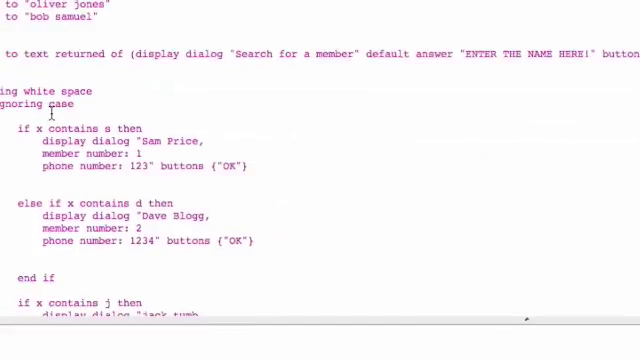
pyautogui.scroll(3, 48, 118)
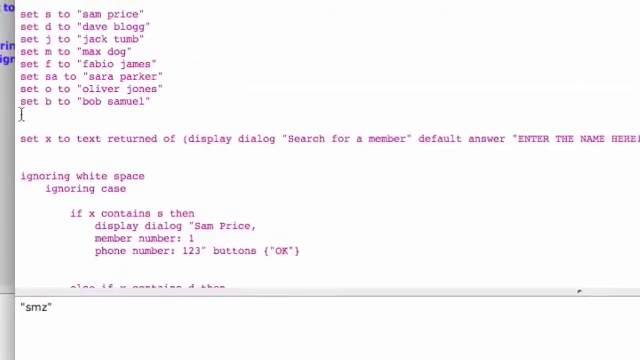
pyautogui.scroll(3, 35, 104)
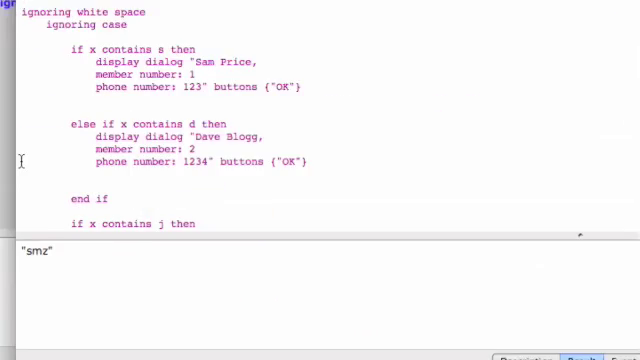
pyautogui.scroll(-10, 20, 161)
pyautogui.scroll(-5, 20, 161)
pyautogui.scroll(-2, 20, 161)
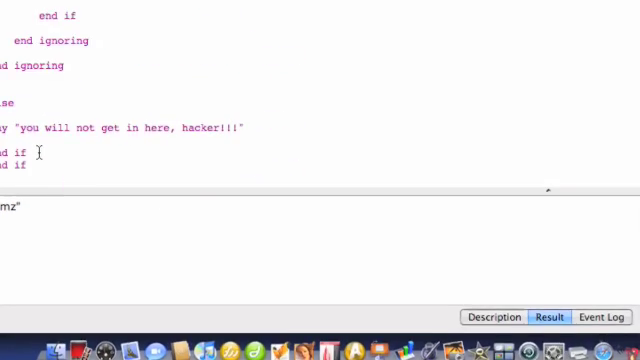
# - Add two end ignoring lines after the final end if, then compile and run the script
pyautogui.click(90, 176)
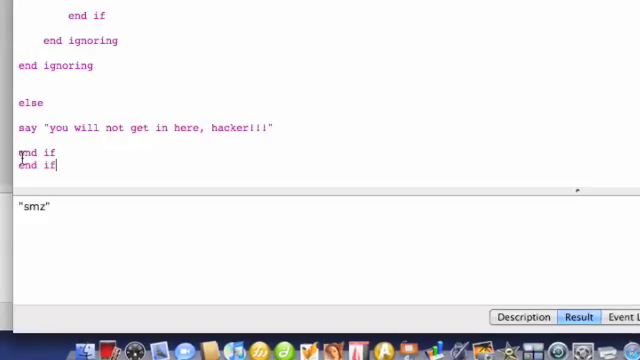
pyautogui.write('gnoring')
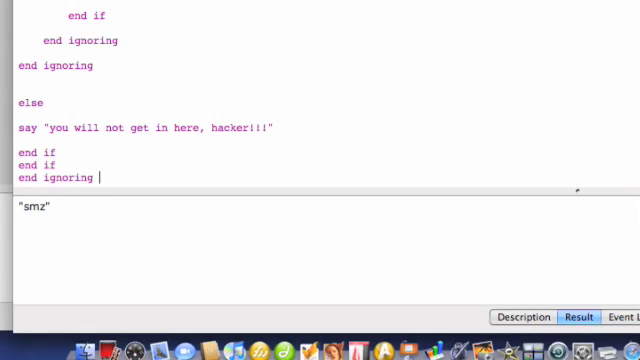
pyautogui.press('Return')
pyautogui.write('end ig')
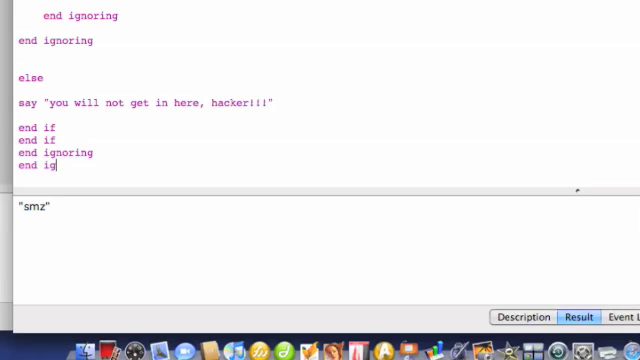
pyautogui.write('noring')
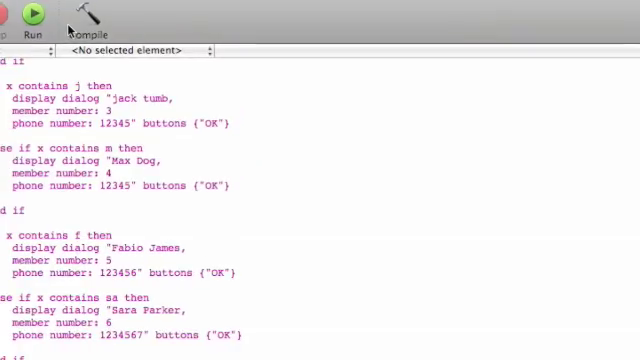
pyautogui.click(70, 28)
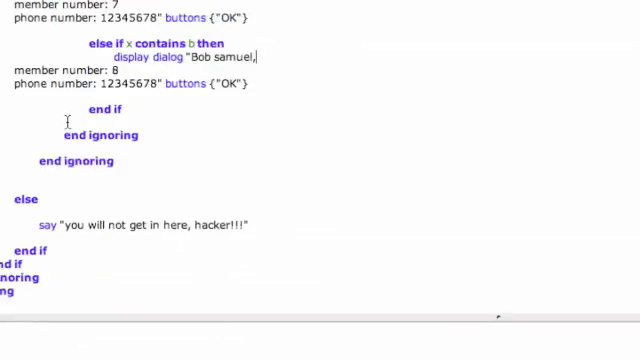
pyautogui.scroll(15, 40, 120)
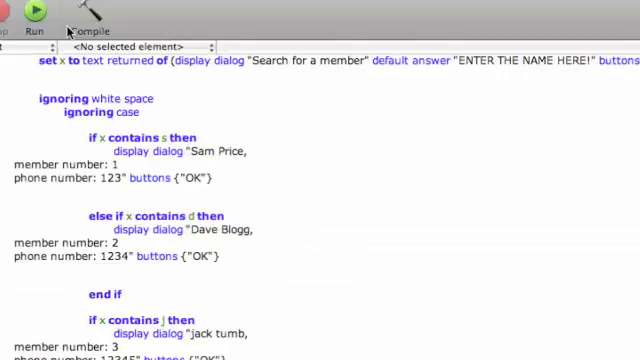
pyautogui.click(40, 18)
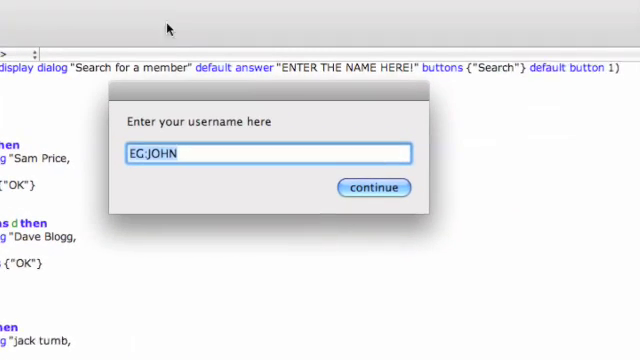
# - Log in as sam with the password and search for a member, showing Max Dog's details
pyautogui.press('BackSpace')
pyautogui.write('sam')
pyautogui.press('Return')
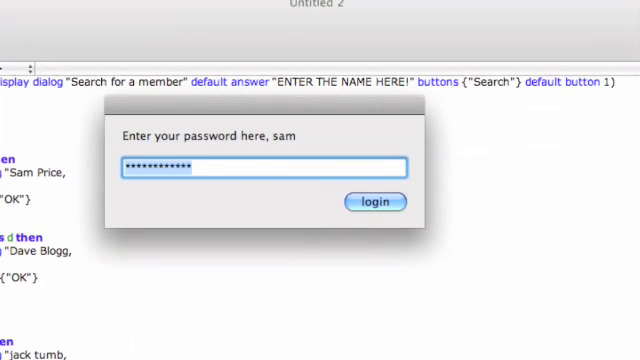
pyautogui.press('BackSpace')
pyautogui.write('12')
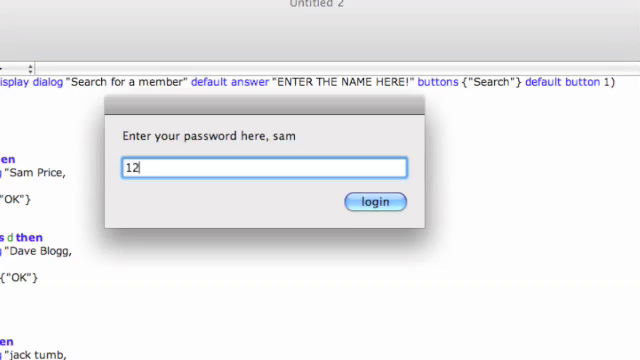
pyautogui.write('34')
pyautogui.press('Return')
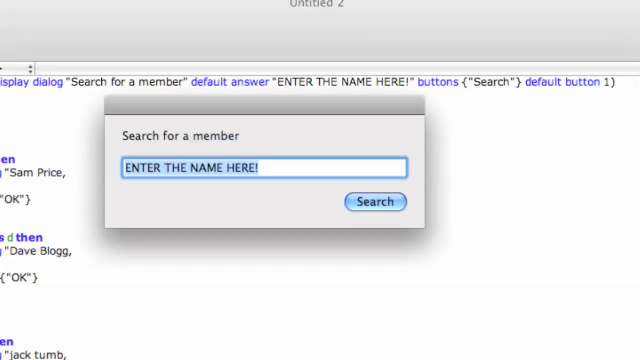
pyautogui.press('BackSpace')
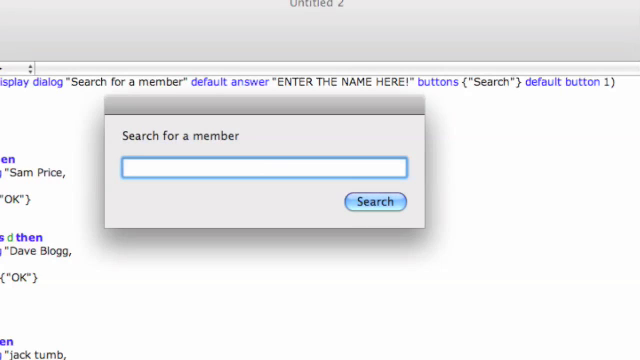
pyautogui.write('max dog')
pyautogui.press('Return')
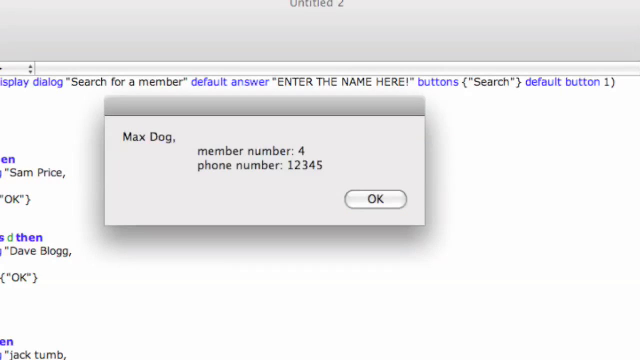